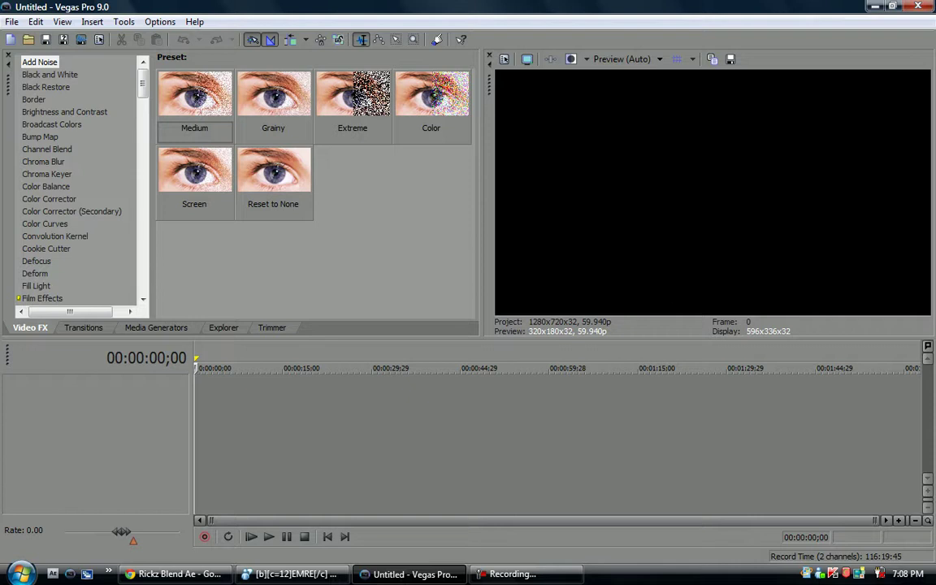
- Add a red Solid Color generated media clip at the start of the timeline on a new video track
click(156, 327)
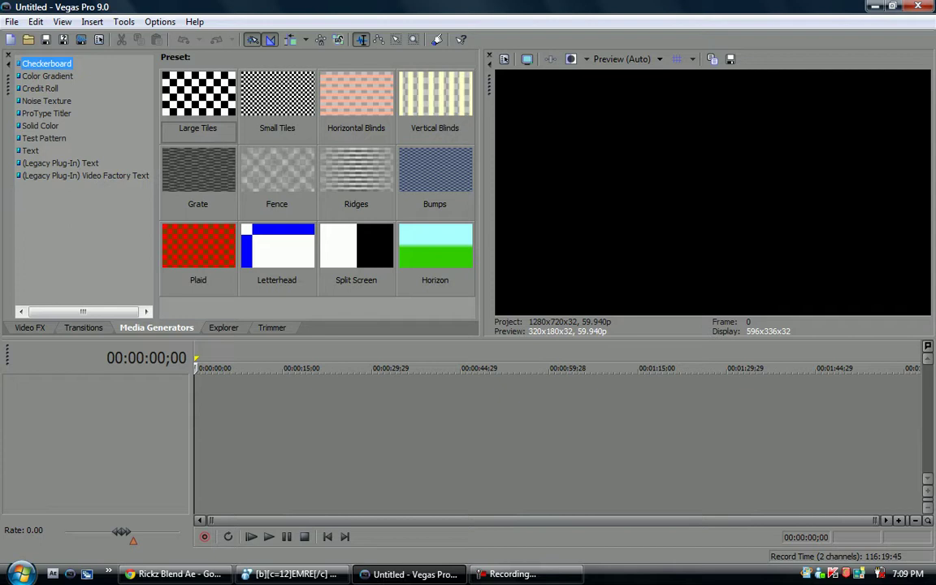
click(40, 125)
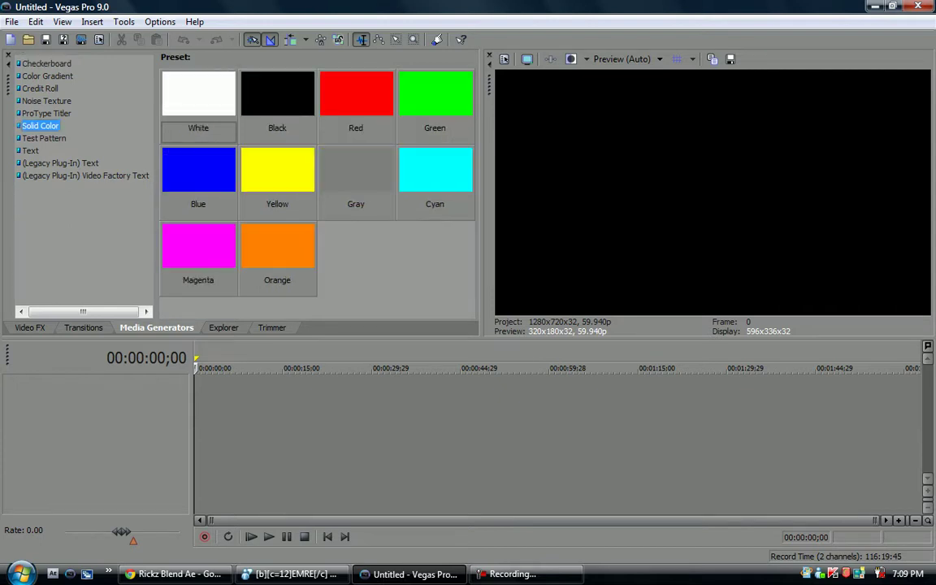
drag(356, 93, 223, 398)
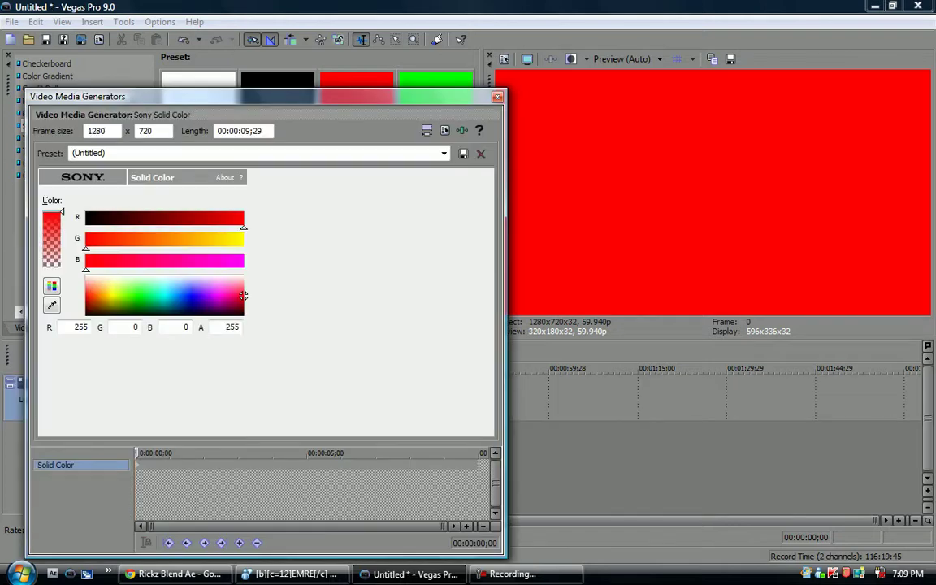
- Add a keyframe to the red solid's colour animation at 00:00:02;22
drag(137, 453, 230, 452)
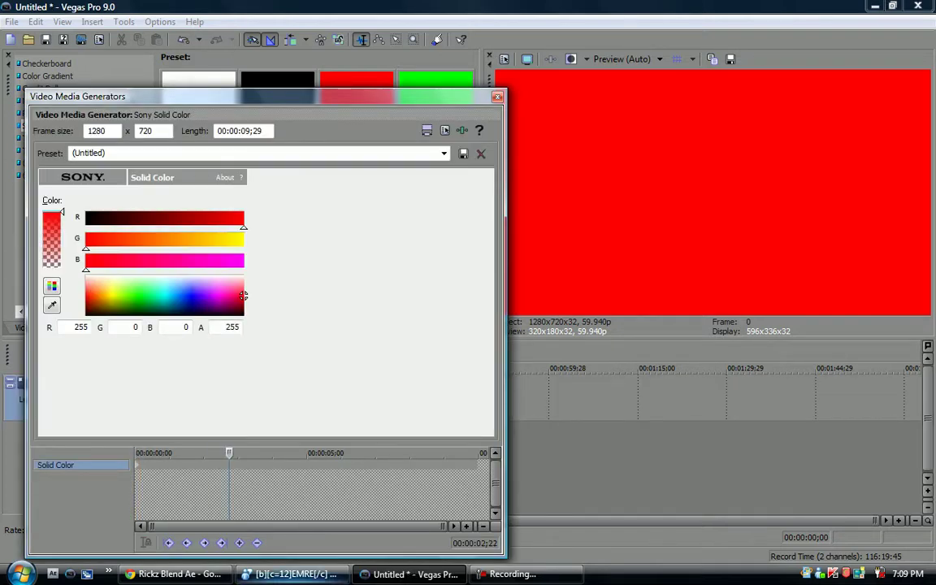
click(239, 543)
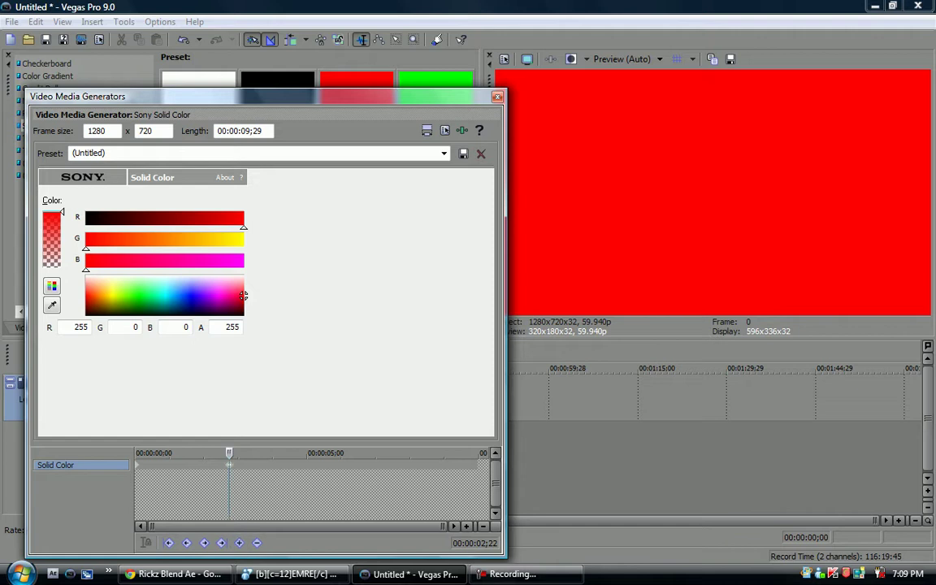
key(Right)
key(Right)
key(Left)
key(Left)
key(Left)
key(Right)
key(Up)
key(Up)
key(Up)
key(Up)
key(Up)
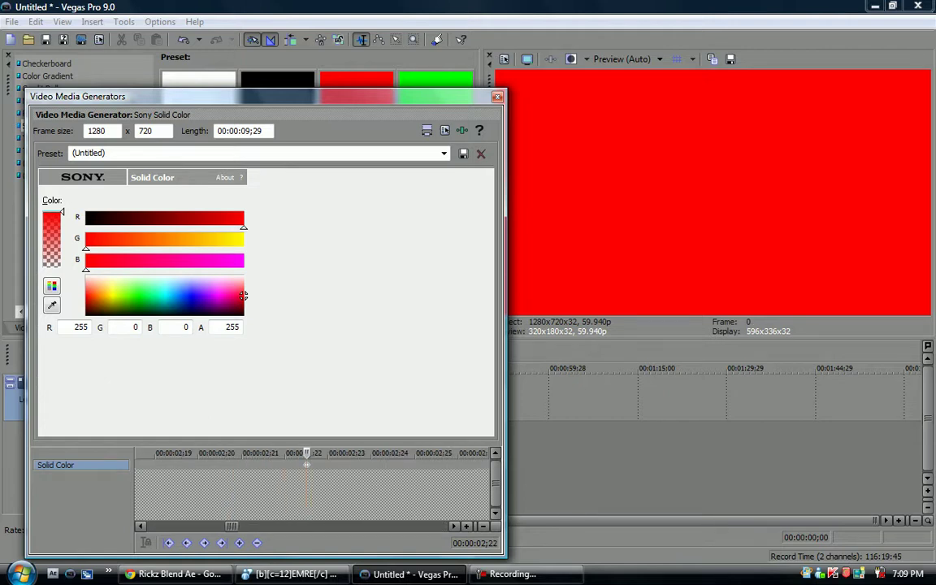
- Key the solid to black (0, 0, 0) one frame after the 00:00:02;22 keyframe and back to red (255, 0, 0) on the following frame
key(Right)
click(245, 314)
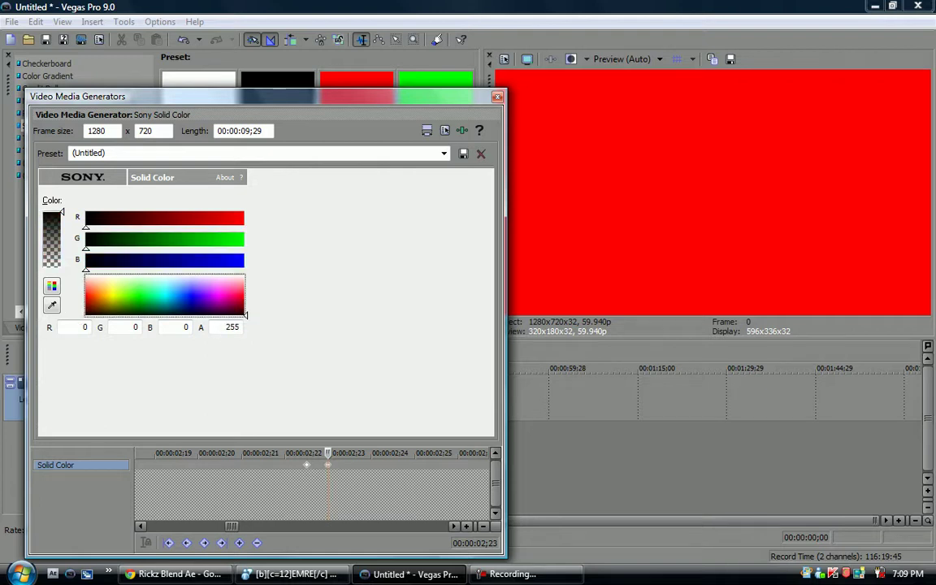
key(Right)
right_click(306, 464)
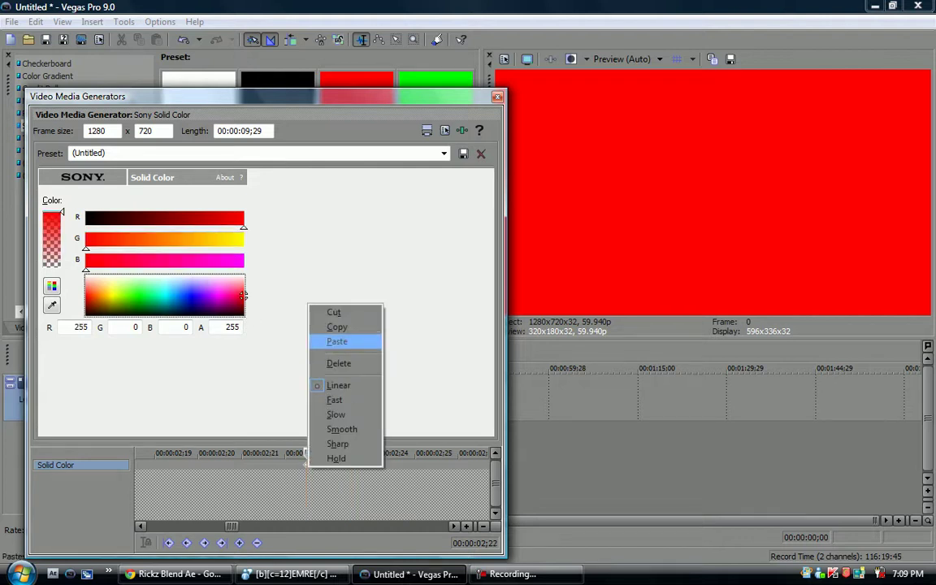
click(337, 326)
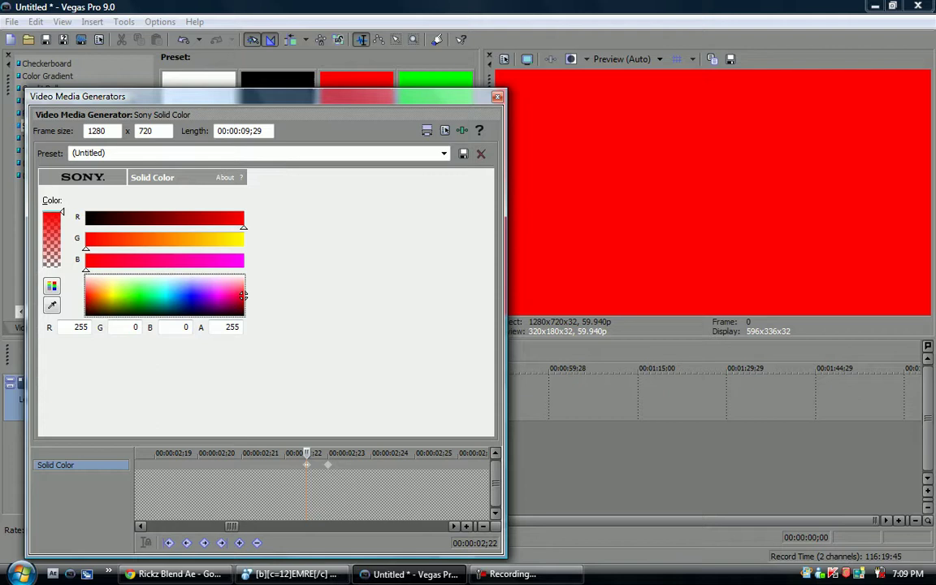
click(328, 465)
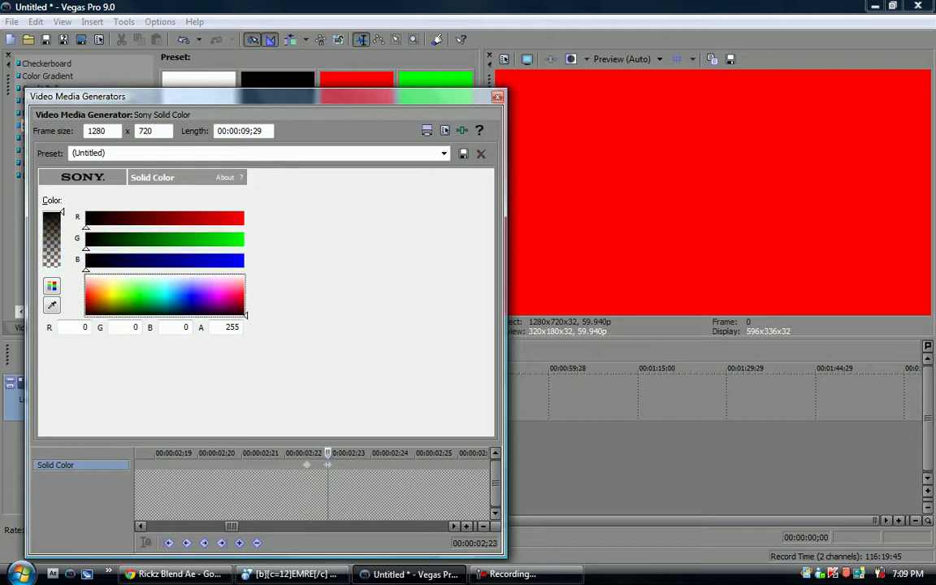
key(Right)
click(243, 294)
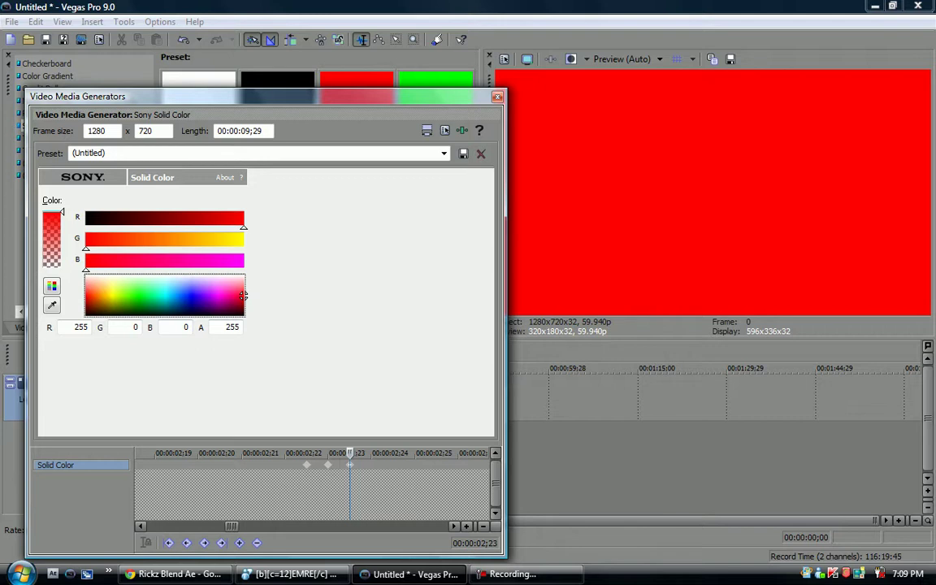
key(alt+F4)
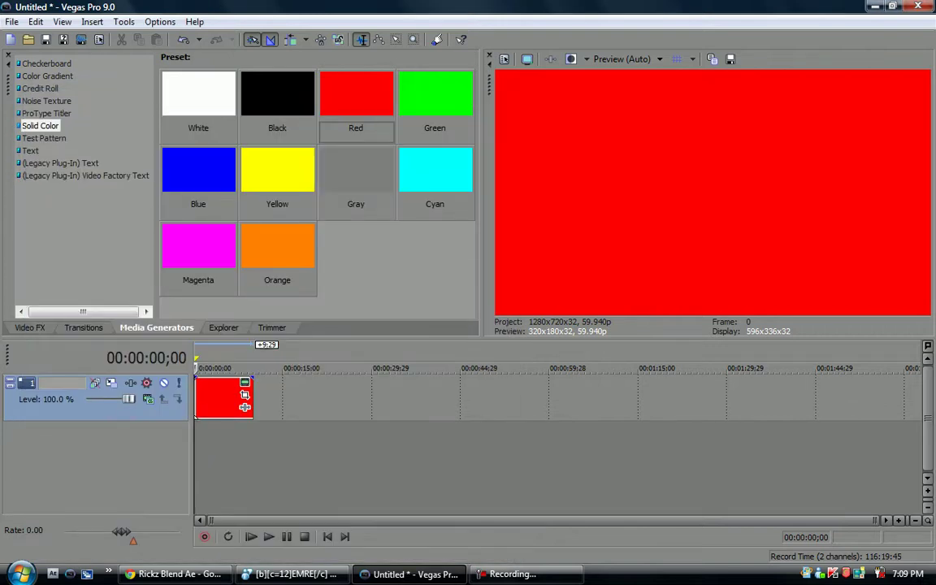
- Import the song "Across the line -Linkin Park" from the Downloads folder onto a new audio track
key(alt+1)
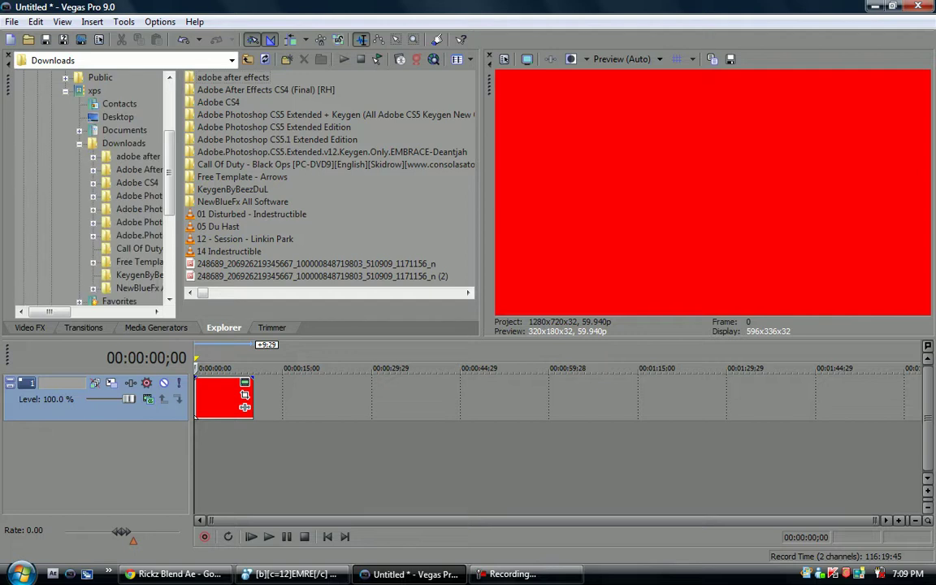
click(467, 293)
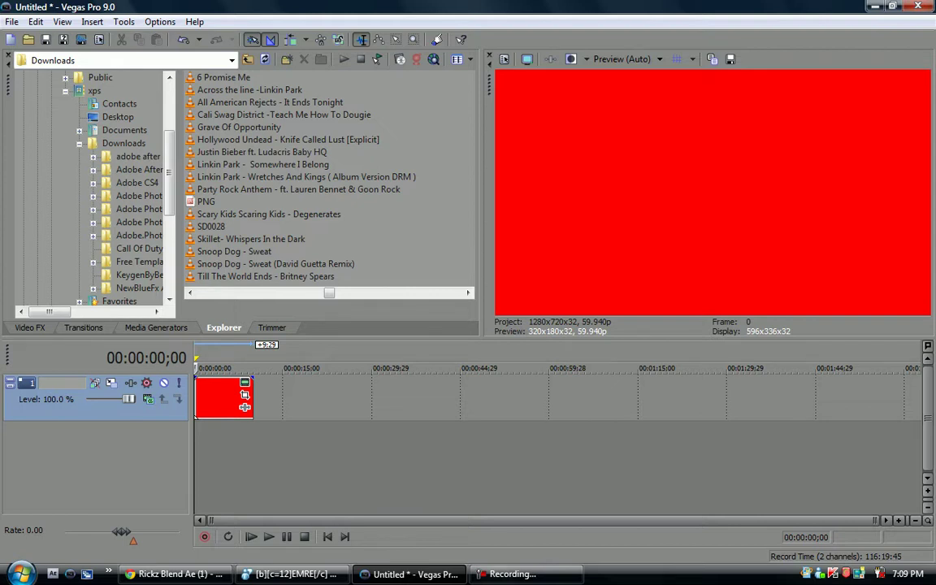
click(250, 89)
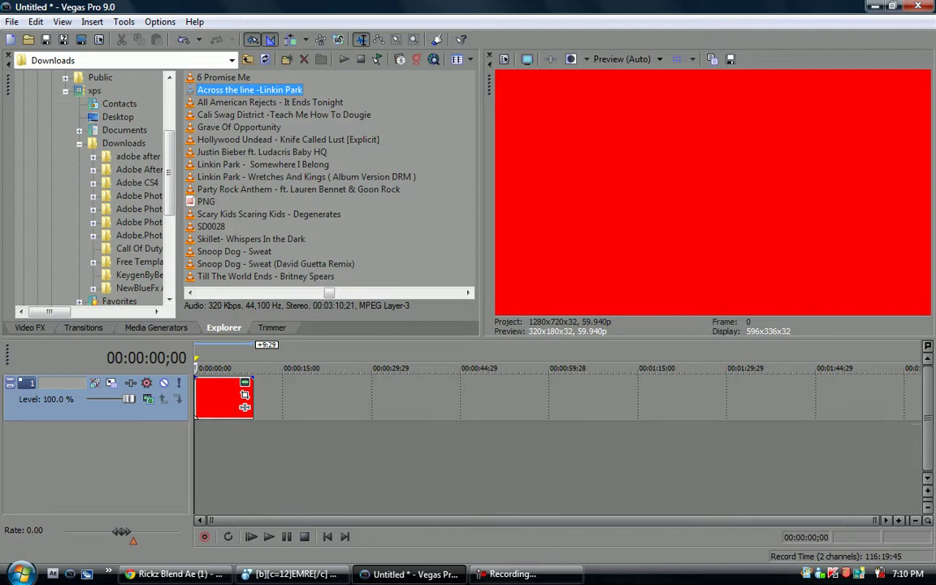
click(30, 327)
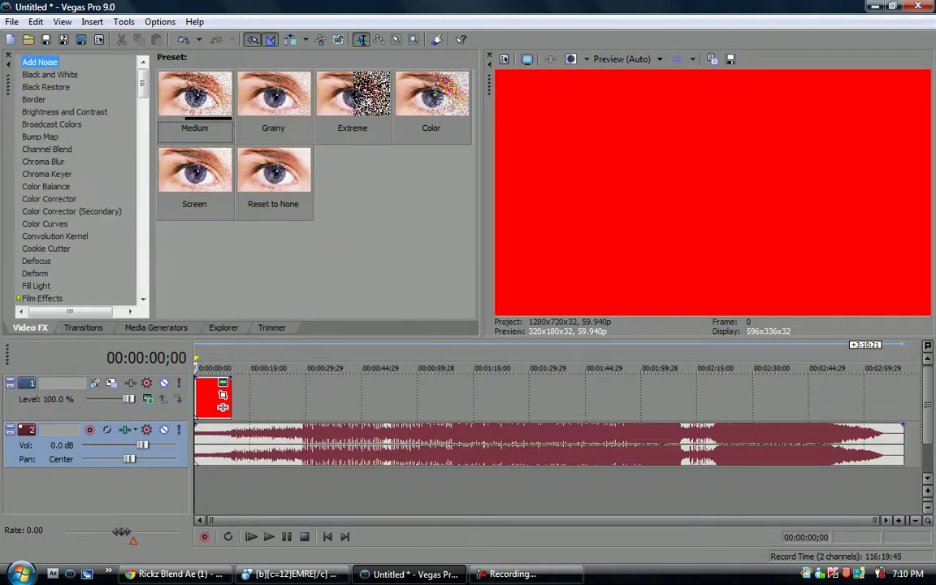
- Trim away the song's first 00:00:31;06 so it starts at zero, and cut its end at 00:00:09;29 to match the red clip
click(231, 397)
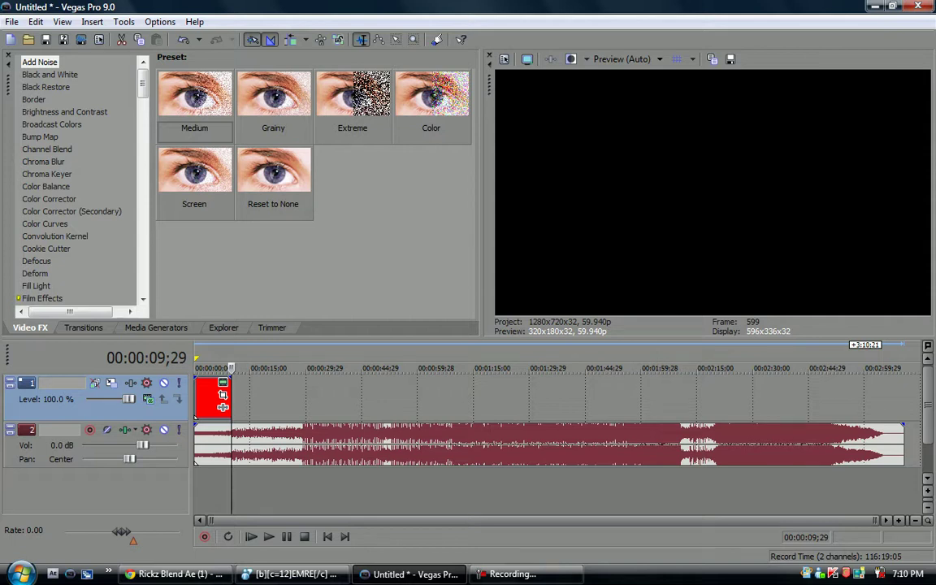
click(310, 444)
mouse_move(195, 443)
mouse_down()
mouse_move(310, 443)
mouse_move(194, 443)
mouse_up()
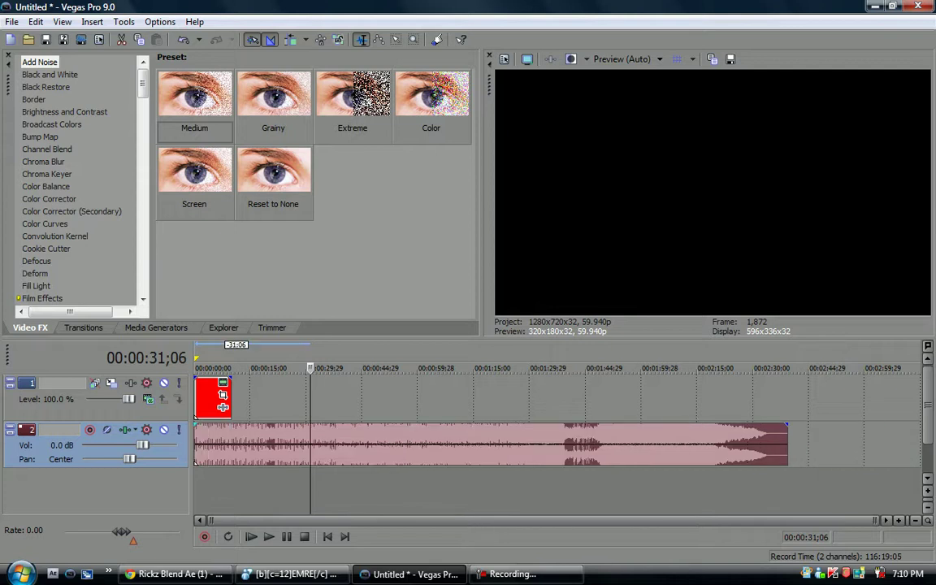
click(232, 443)
key(alt+])
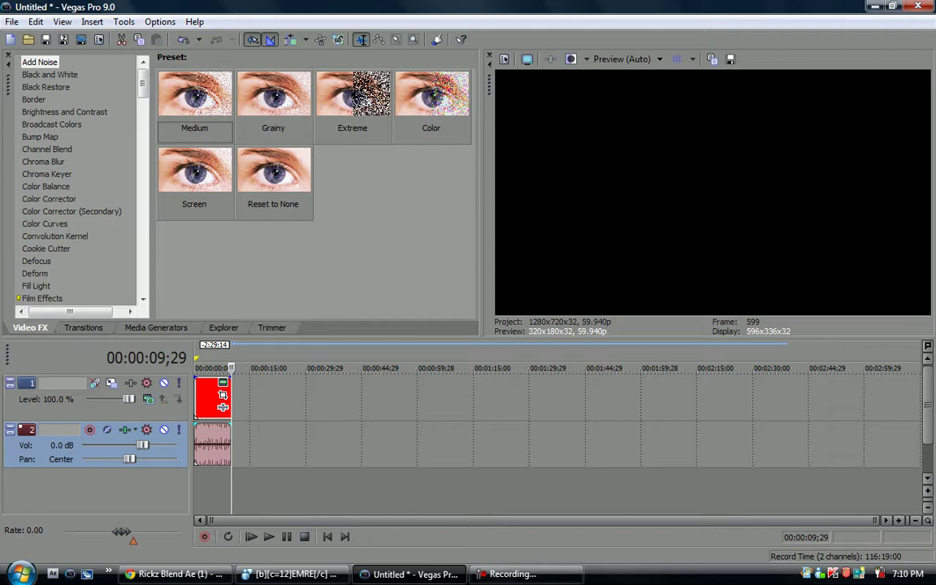
- Play back the red clip with the trimmed song to locate the beats
key(ctrl+Home)
scroll(557, 420, up, 5)
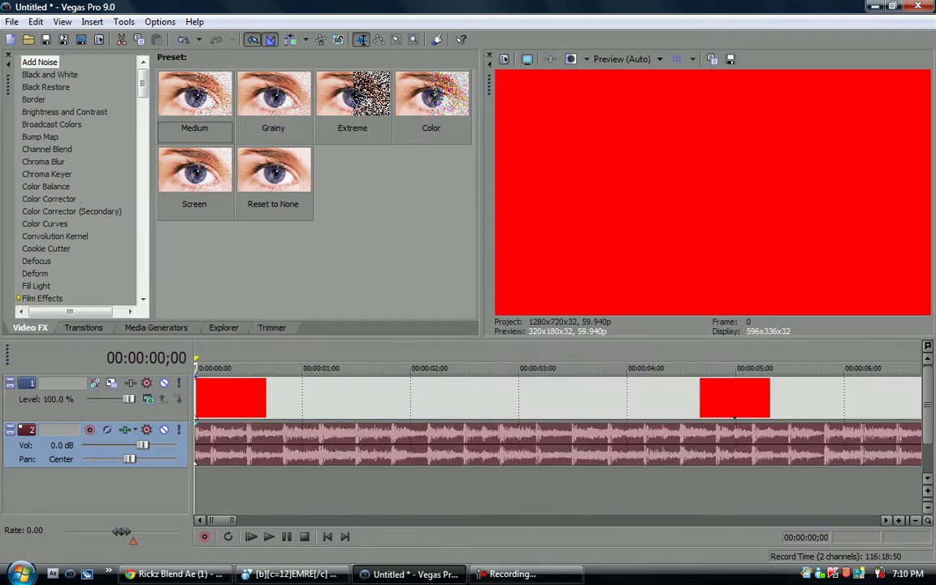
scroll(558, 420, down, 2)
scroll(558, 420, up, 1)
key(Down)
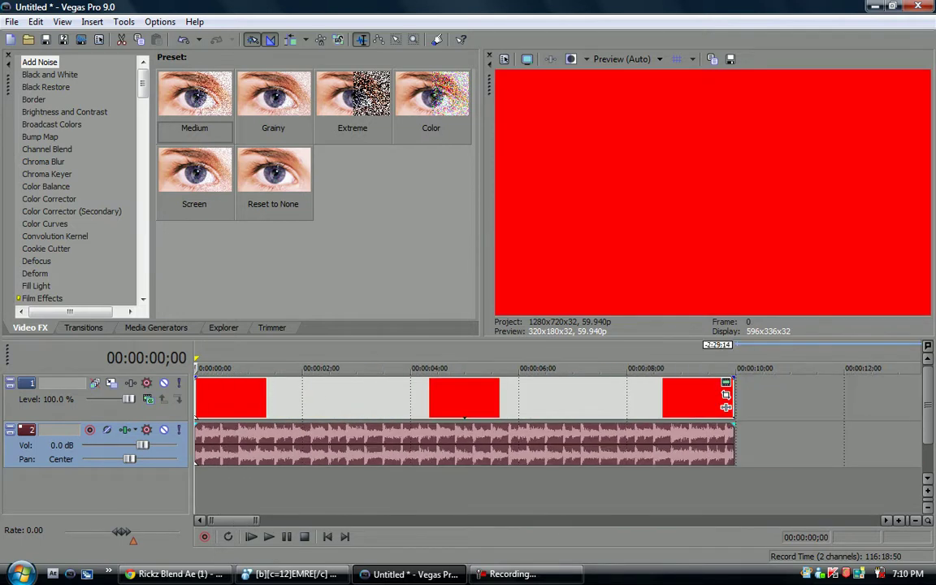
key(space)
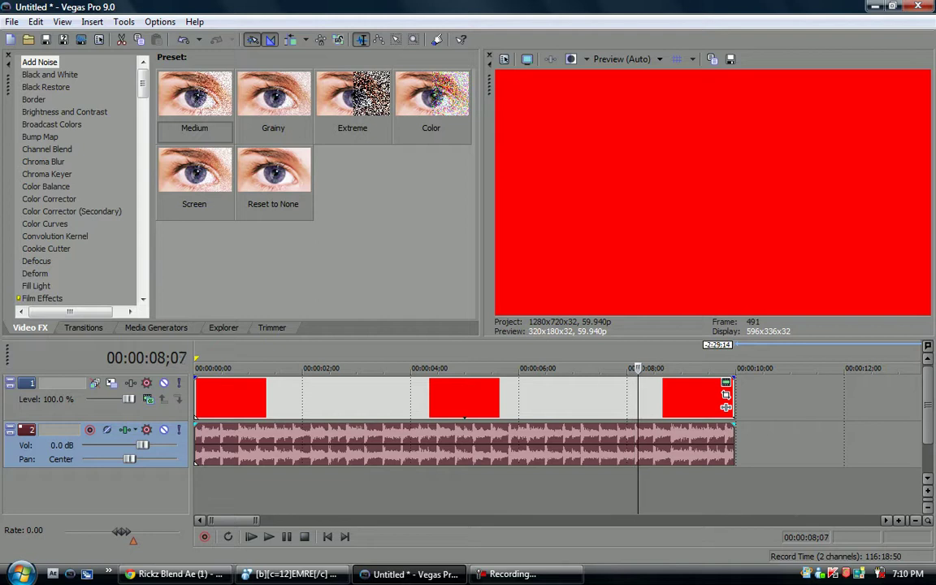
drag(752, 368, 352, 367)
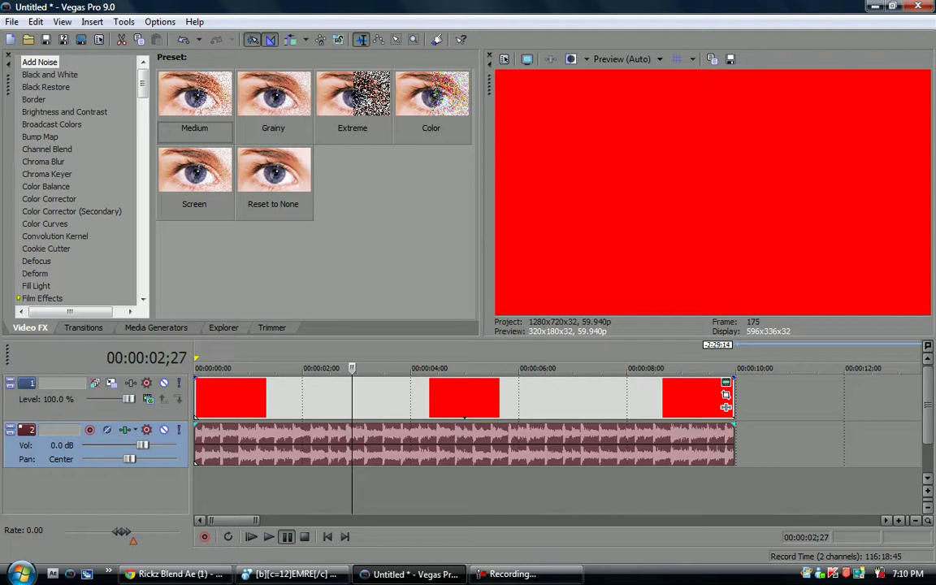
click(269, 536)
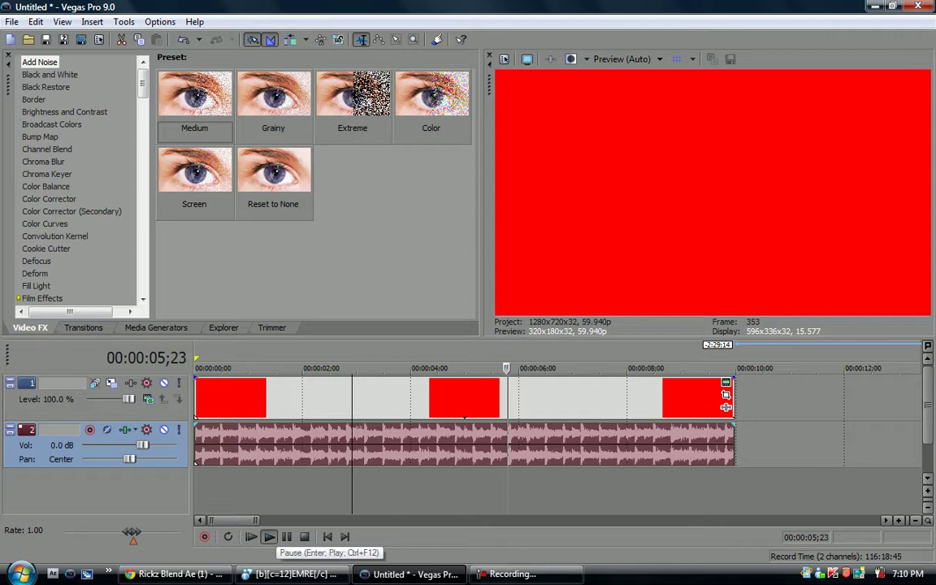
key(space)
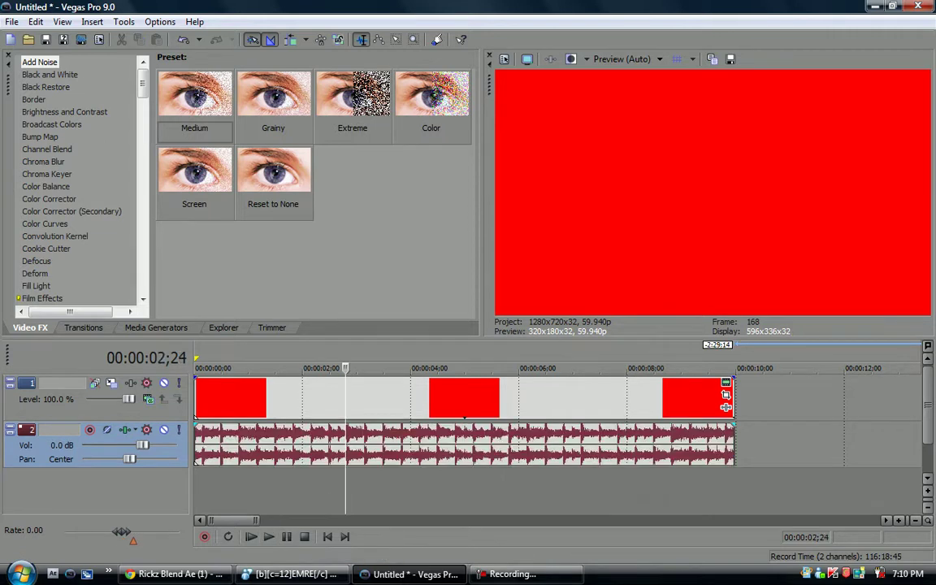
- Mute the audio track and split the red clip at 00:00:03;05
mouse_move(346, 369)
mouse_down()
mouse_move(322, 368)
mouse_move(355, 368)
mouse_up()
key(Right)
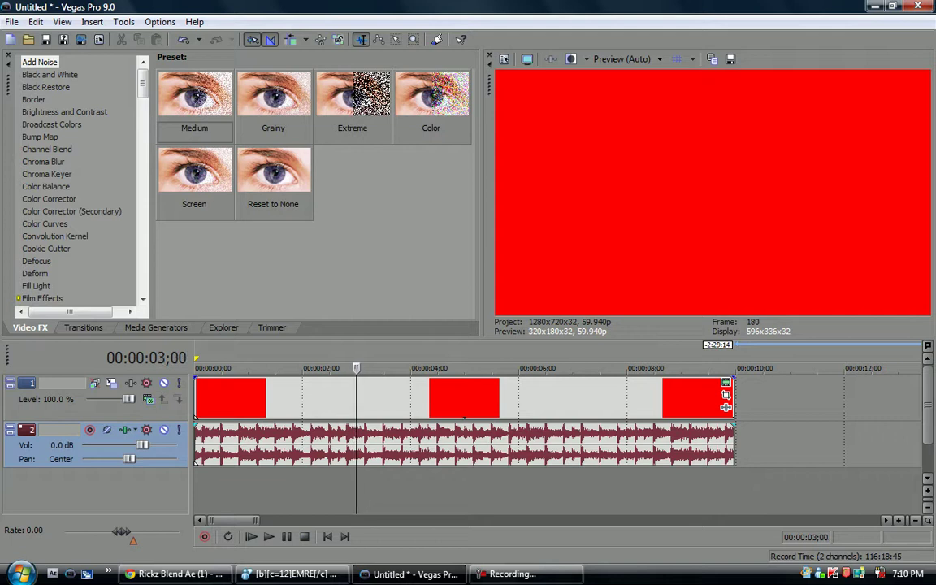
key(Right)
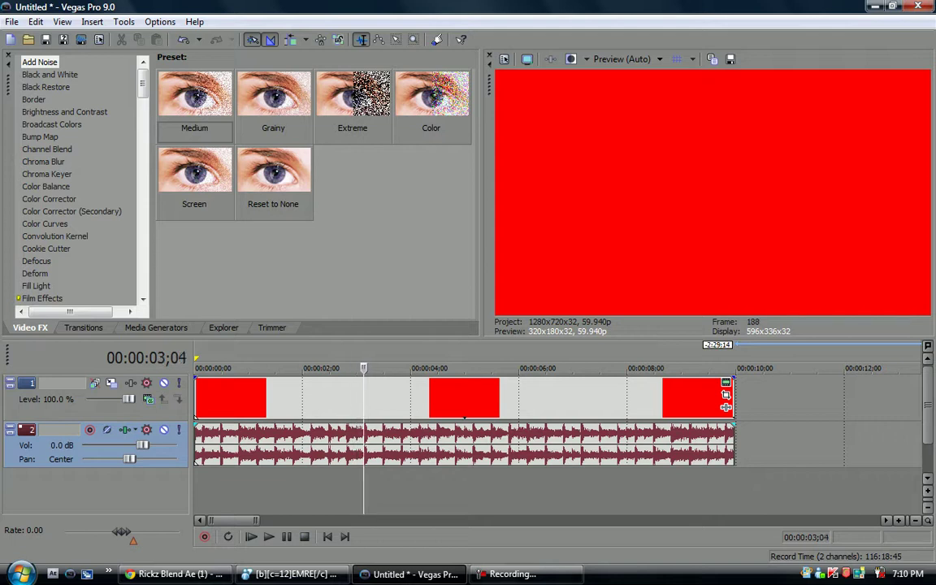
key(Right)
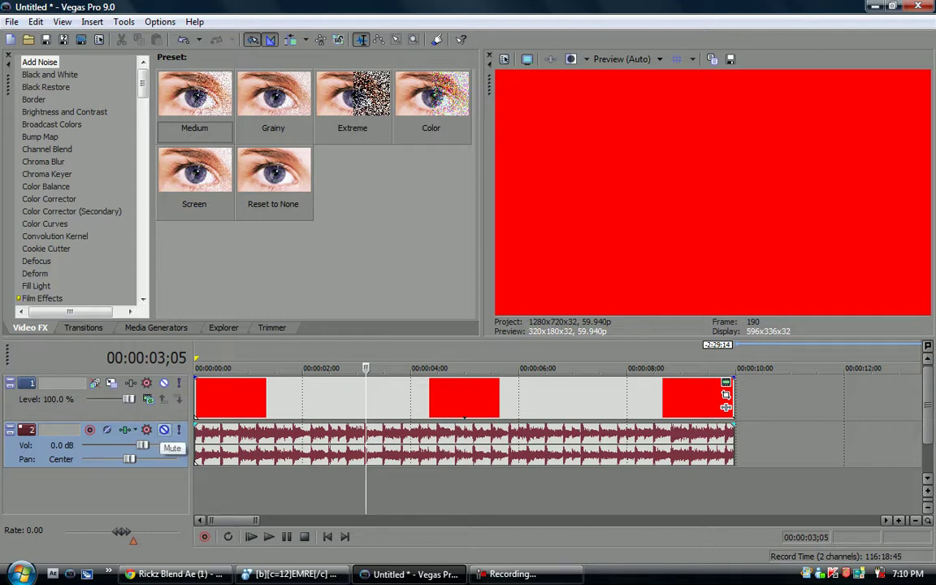
click(165, 431)
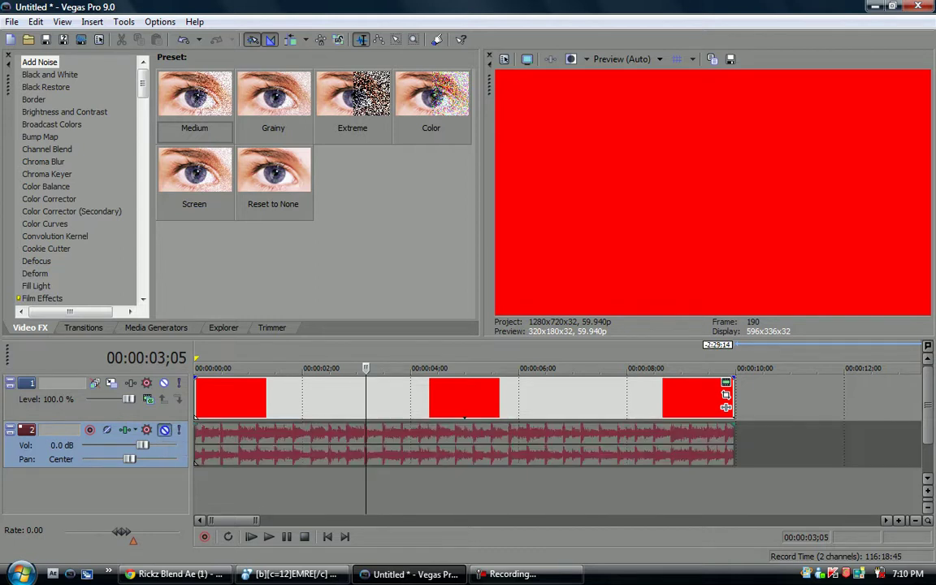
click(95, 410)
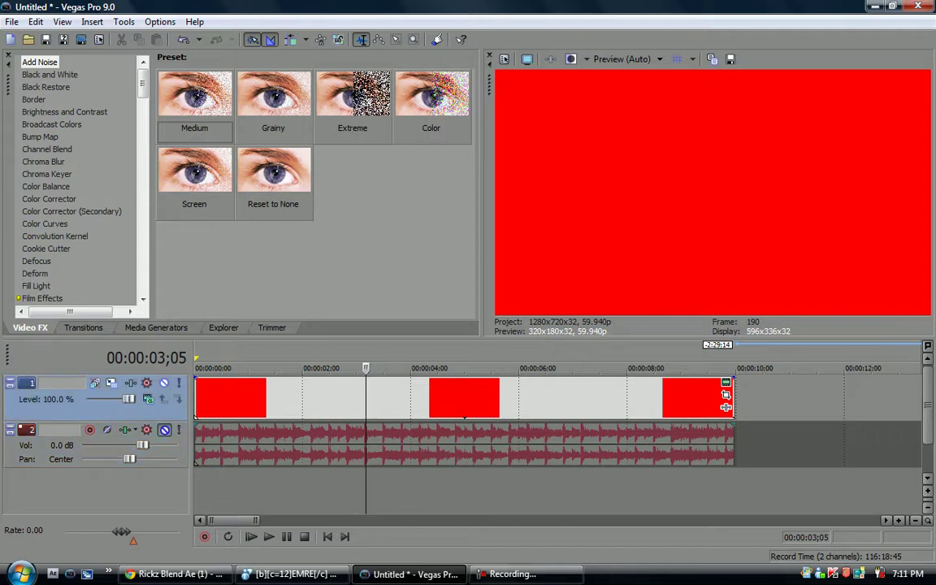
click(366, 398)
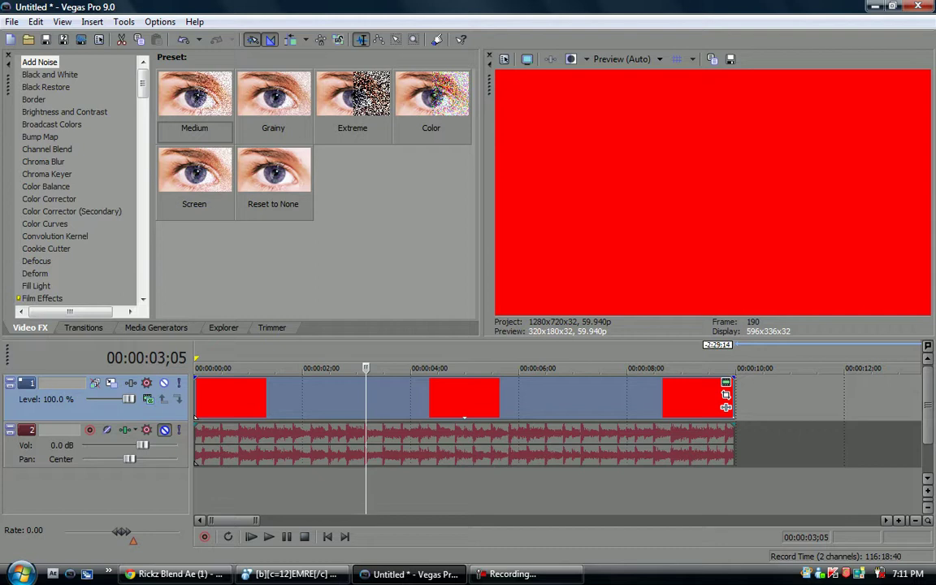
key(s)
- Split the first part of the red clip at 00:00:03;00 to isolate a short segment before the existing cut
click(336, 398)
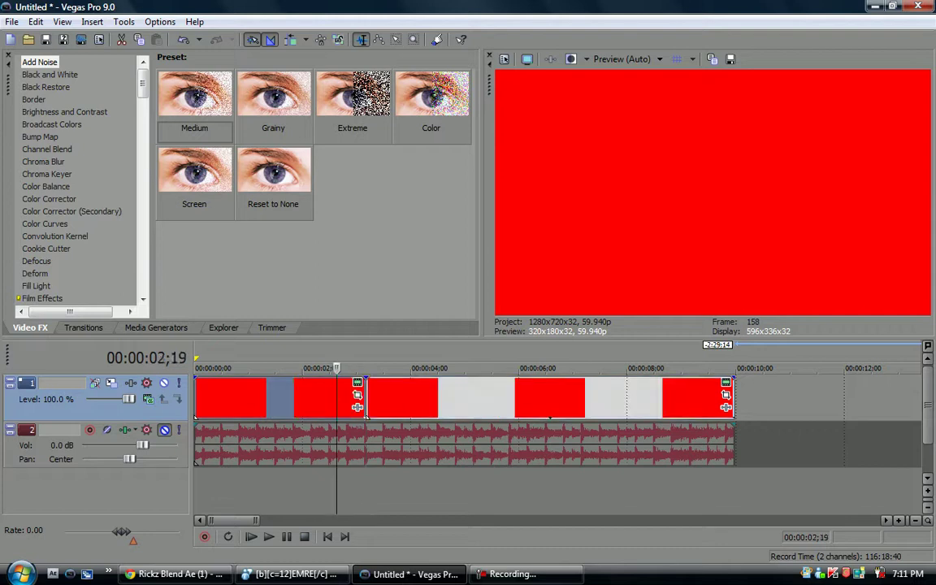
key(Right)
key(Right)
key(Right)
key(Right)
key(Right)
key(Right)
key(Right)
key(Right)
key(Right)
key(Right)
key(Right)
key(Right)
key(Right)
key(Right)
key(Right)
key(Right)
key(Right)
key(Right)
key(Right)
key(Right)
key(Right)
key(Right)
key(Right)
key(Right)
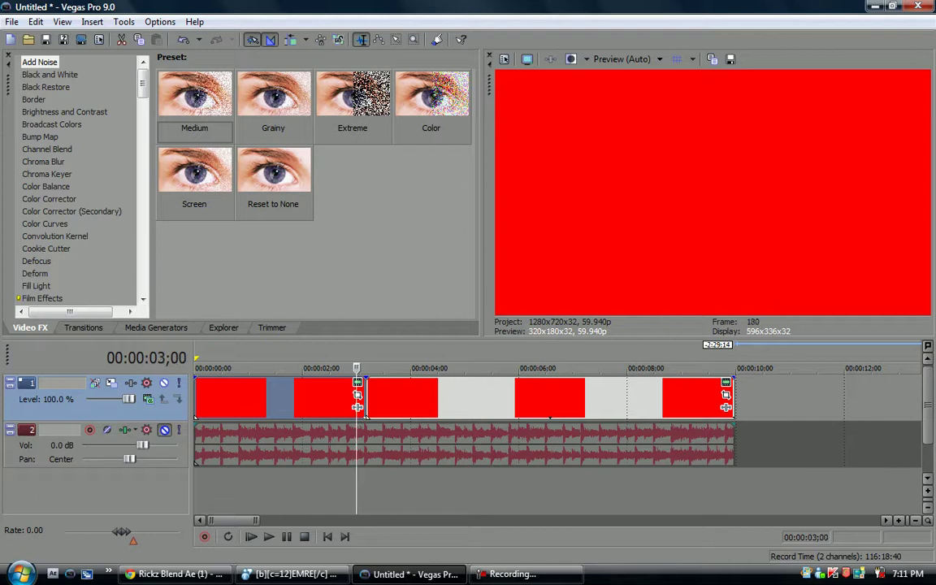
key(s)
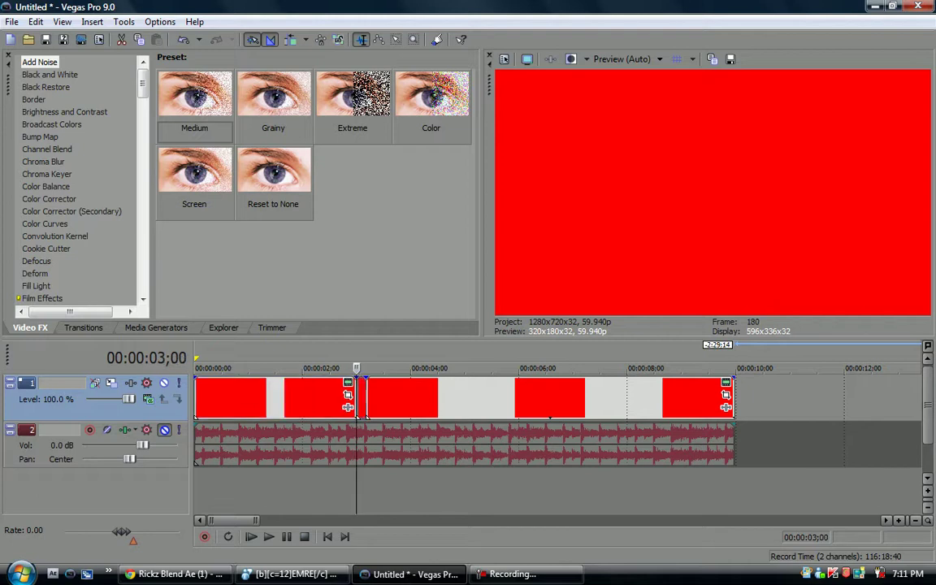
- Delete the short red segment between 00:00:03;00 and 00:00:03;05, rippling the following part back to close the gap
key(Up)
key(Up)
key(Up)
key(Up)
key(Up)
key(Up)
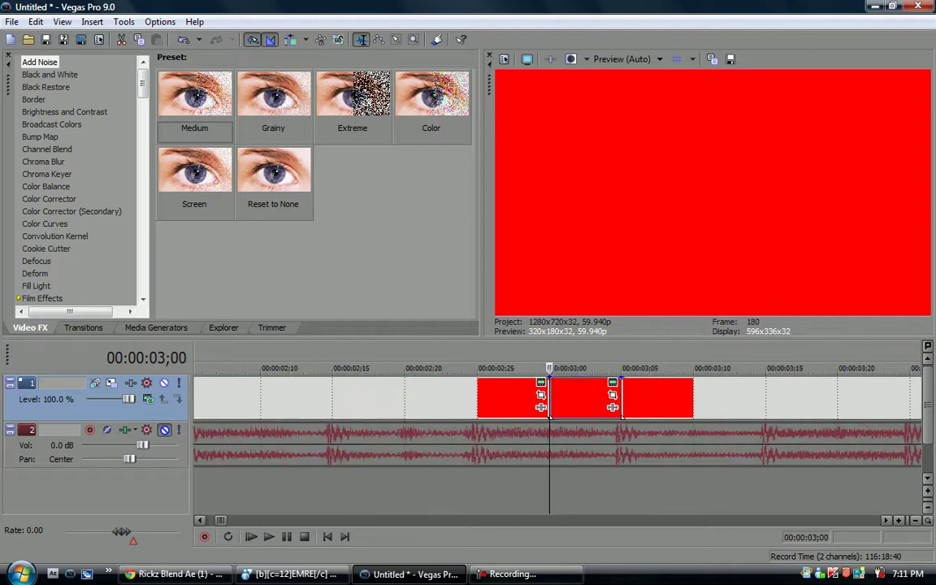
click(593, 399)
key(Delete)
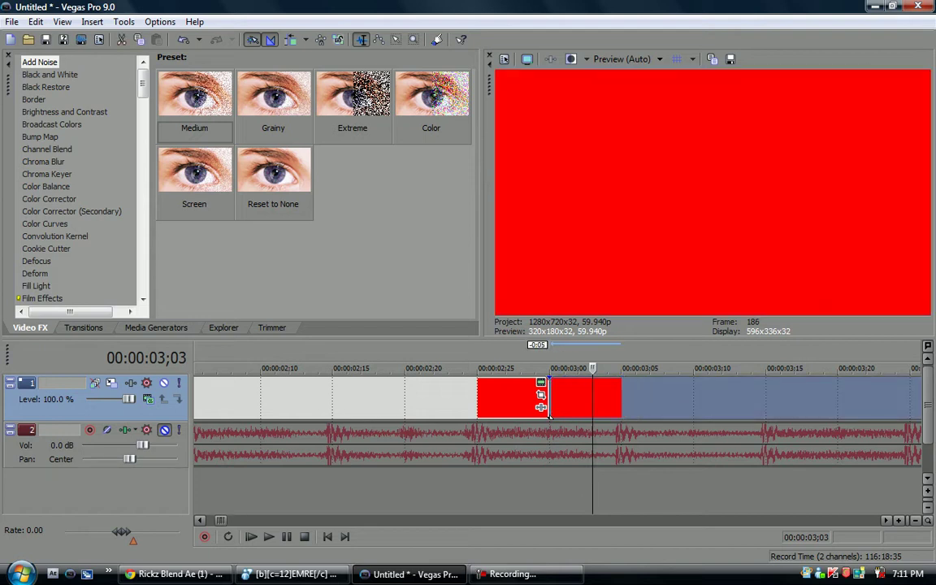
- Move the cursor to the end of the project and unmute the audio track
key(Down)
key(Down)
key(Down)
key(Down)
key(Down)
key(Down)
key(Down)
key(Down)
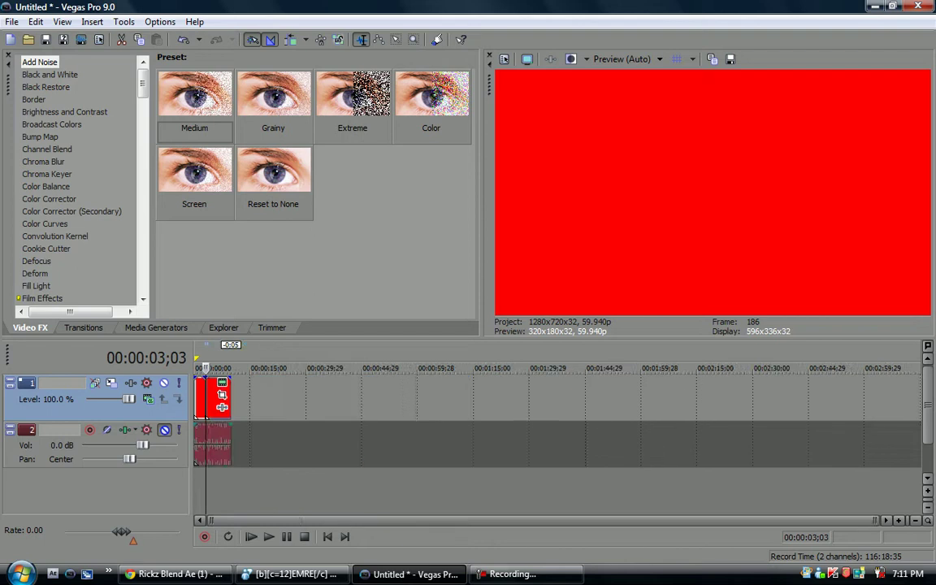
key(ctrl+End)
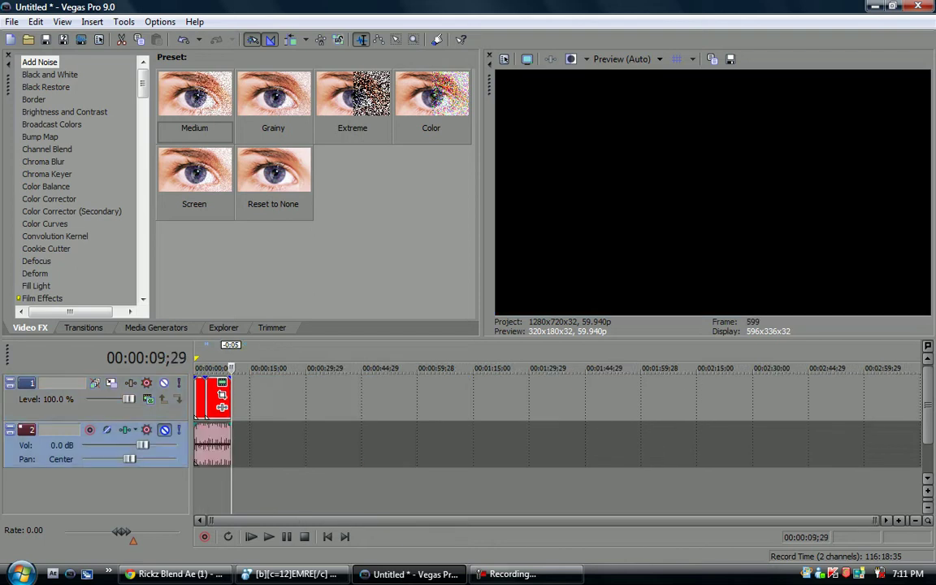
key(Up)
key(Up)
key(Up)
key(Up)
key(Up)
key(Up)
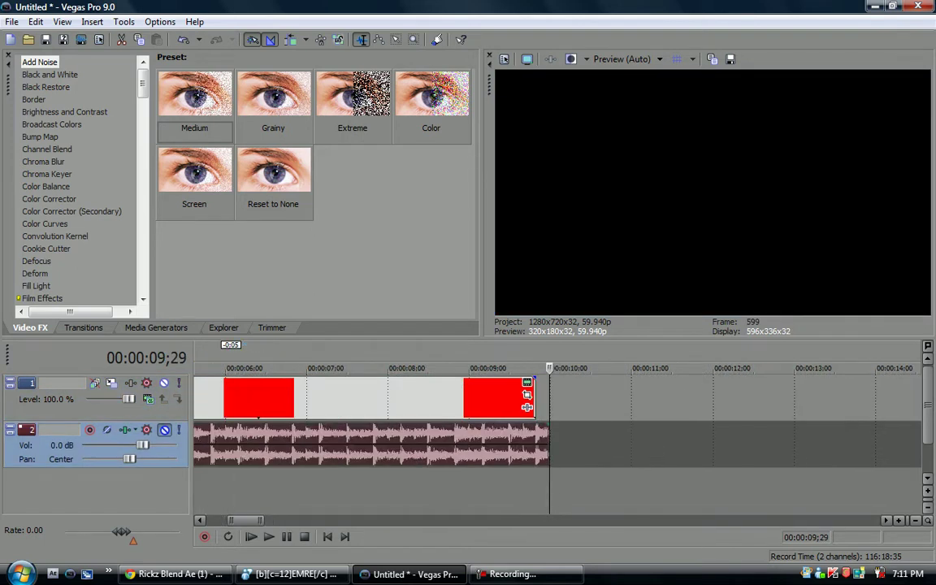
key(z)
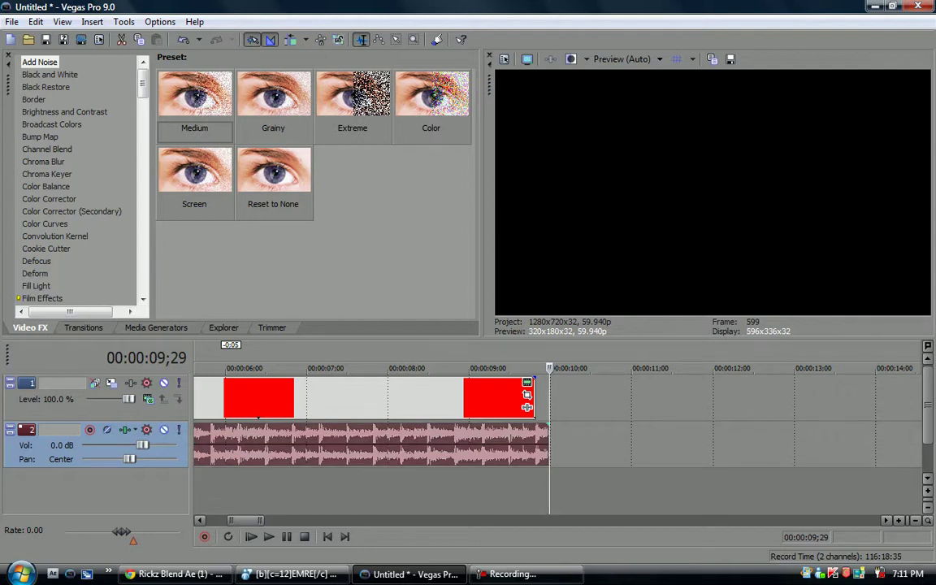
- Trim the song's end to match the end of the shortened red clip and return the cursor to the project start
drag(548, 423, 536, 425)
drag(549, 368, 194, 368)
scroll(557, 420, down, 6)
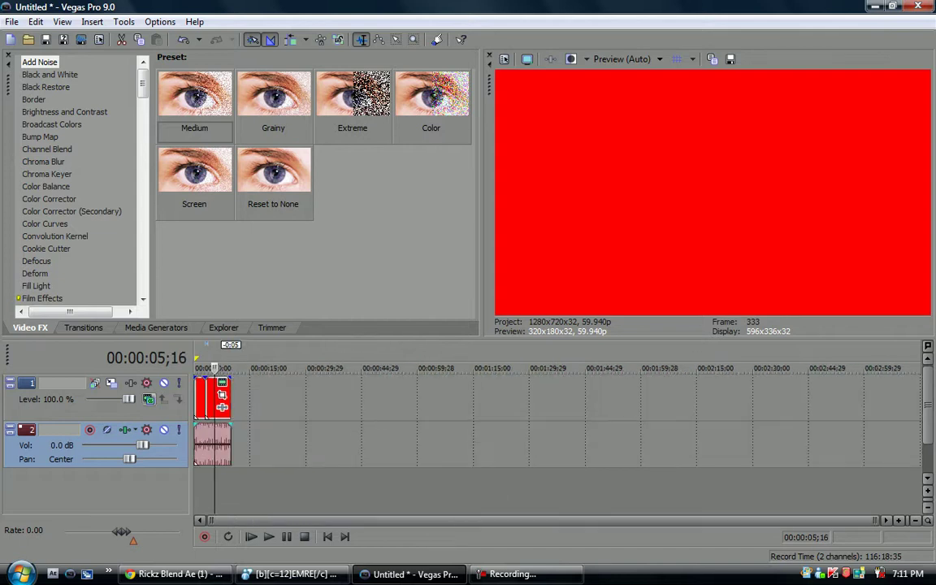
drag(214, 368, 194, 368)
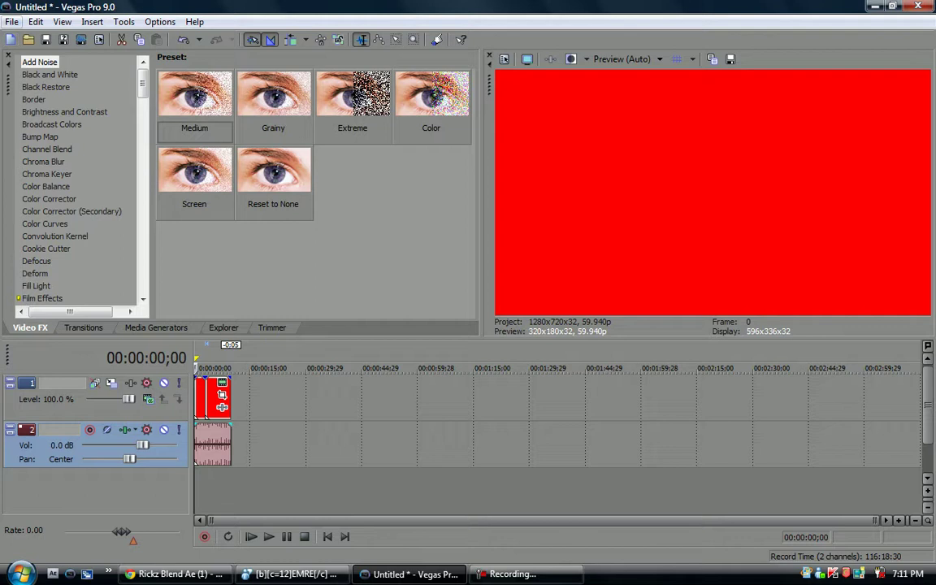
scroll(75, 180, down, 15)
scroll(75, 180, down, 20)
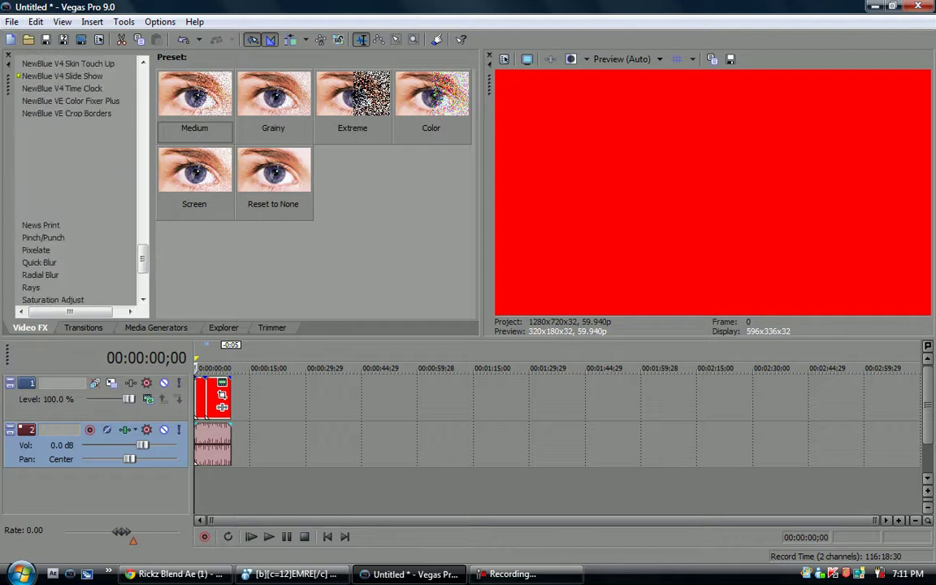
scroll(76, 180, up, 10)
scroll(77, 179, up, 20)
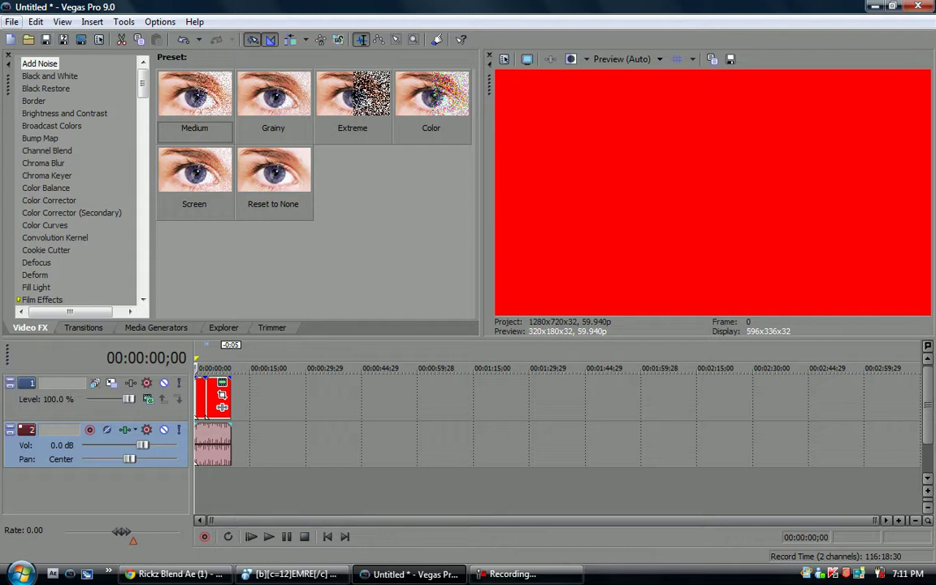
- Check the output format and template in the Render As settings, and close them without rendering
click(12, 22)
click(43, 125)
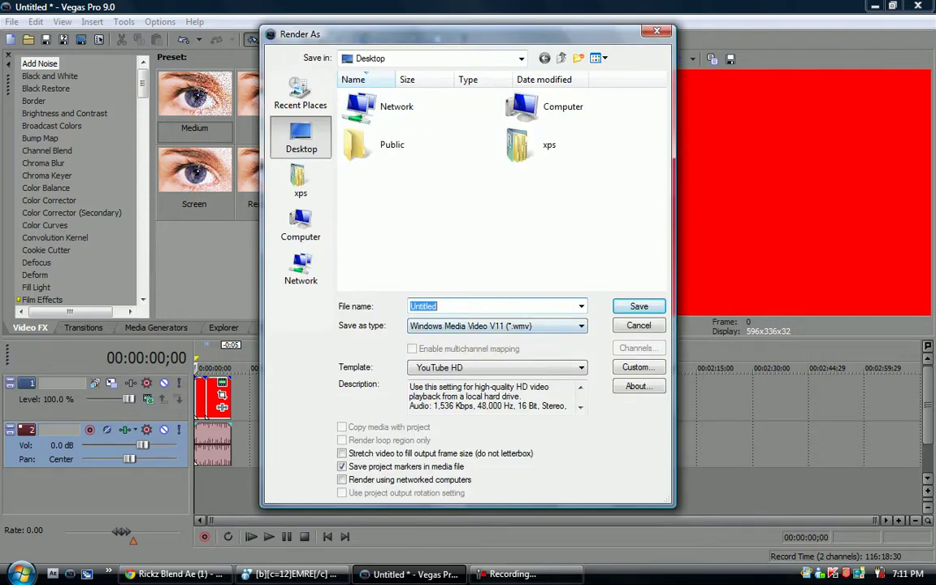
click(639, 325)
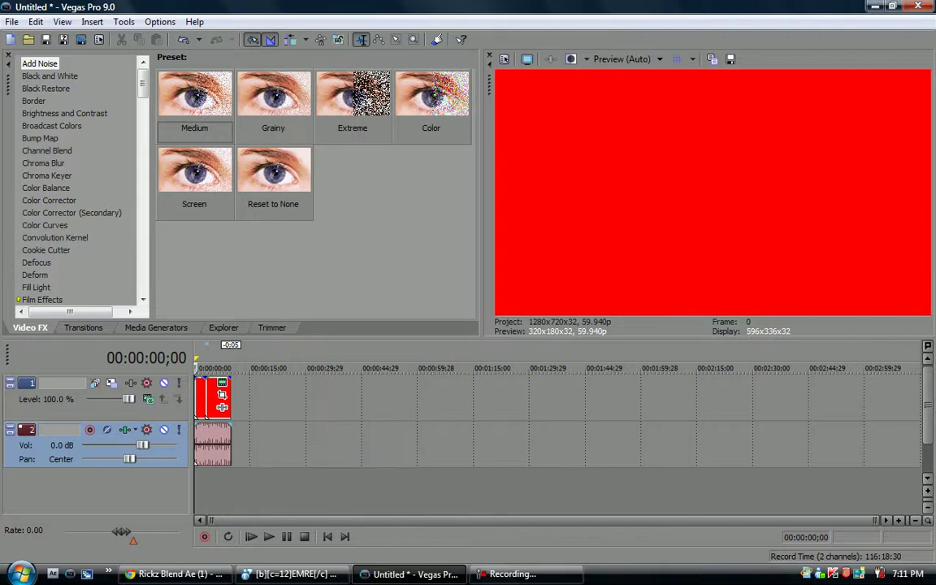